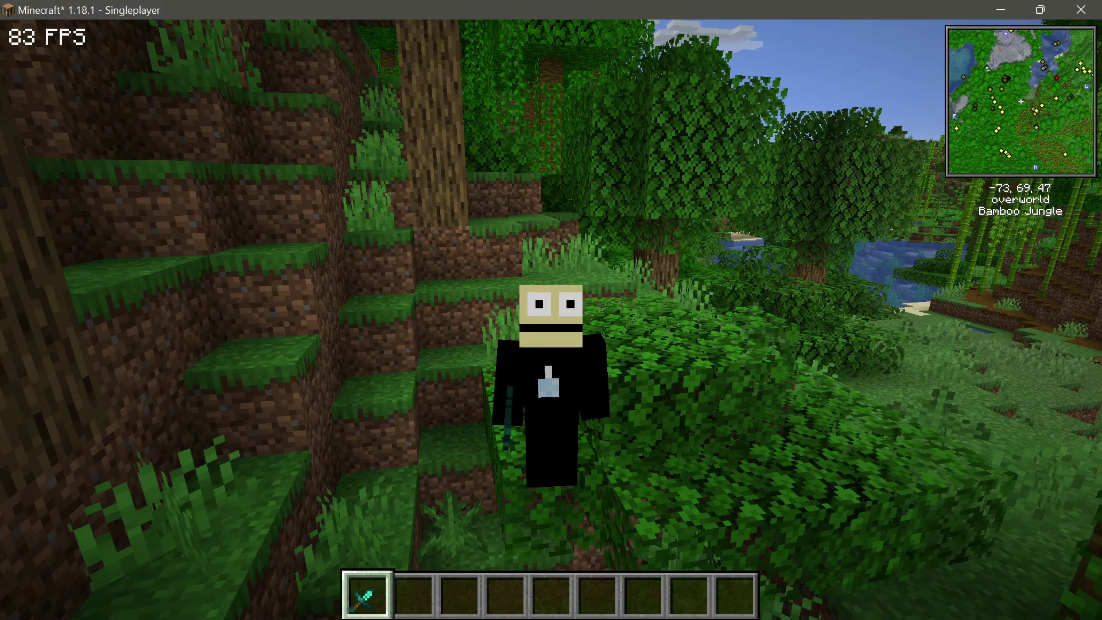
Switch to first-person view and walk forward to the grassy hillside
key("F5")
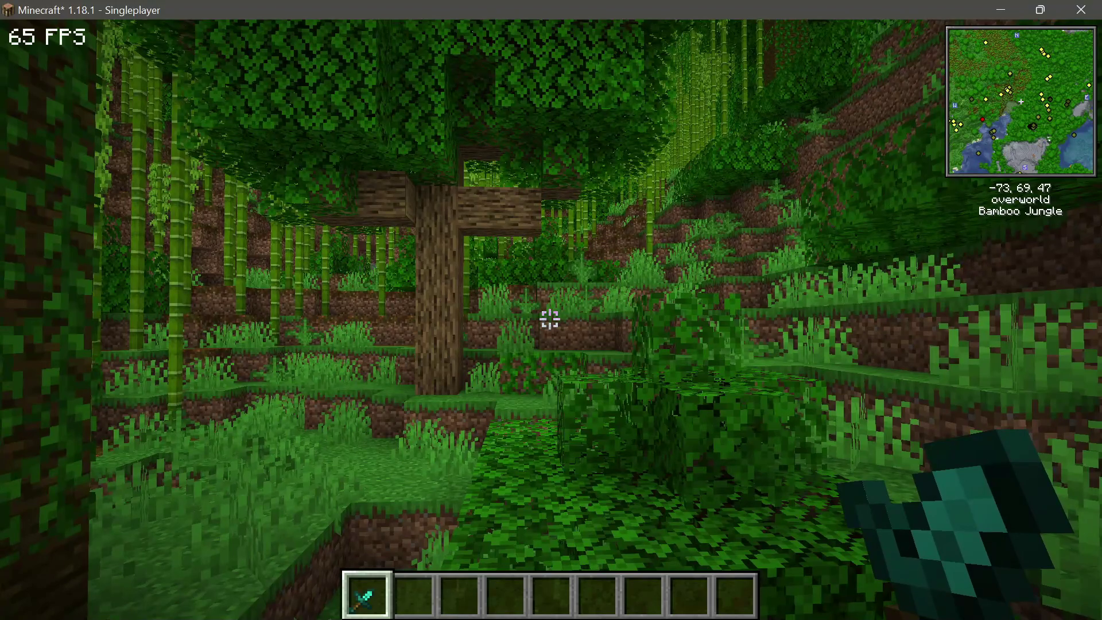
key("w")
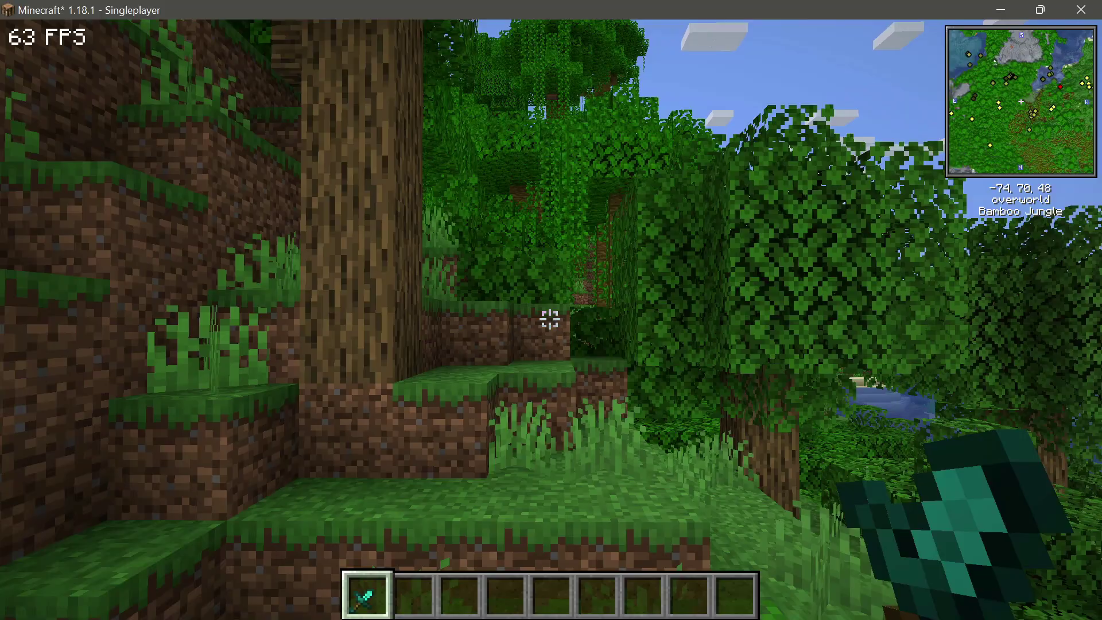
Review all the video settings, from graphics and render distance down to FOV effects, and return to the game
key("Escape")
left_click(500, 386)
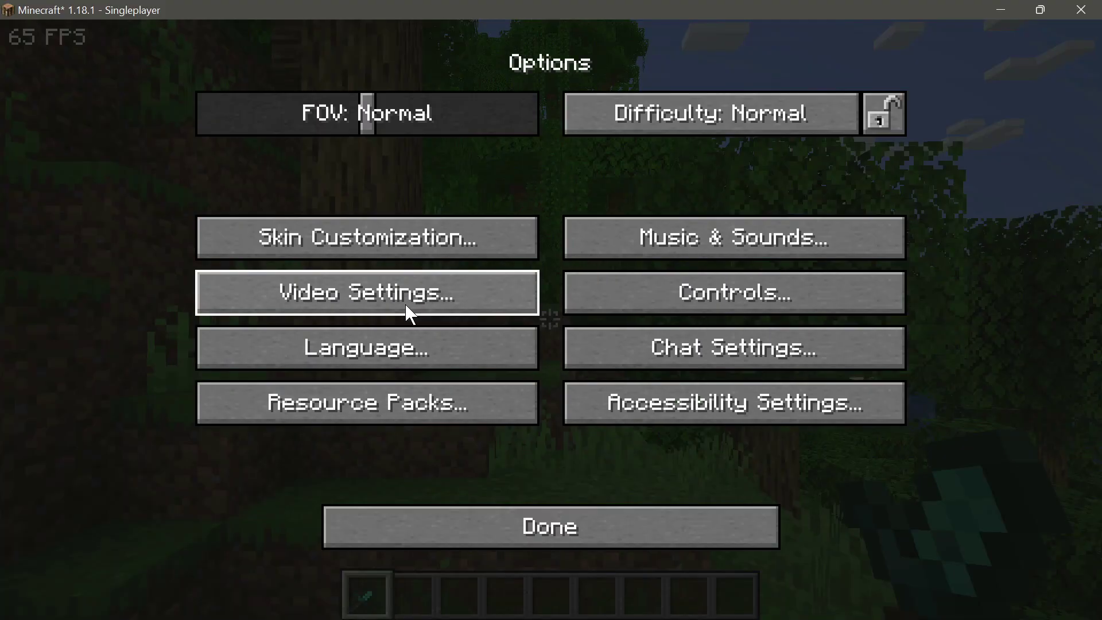
left_click(409, 307)
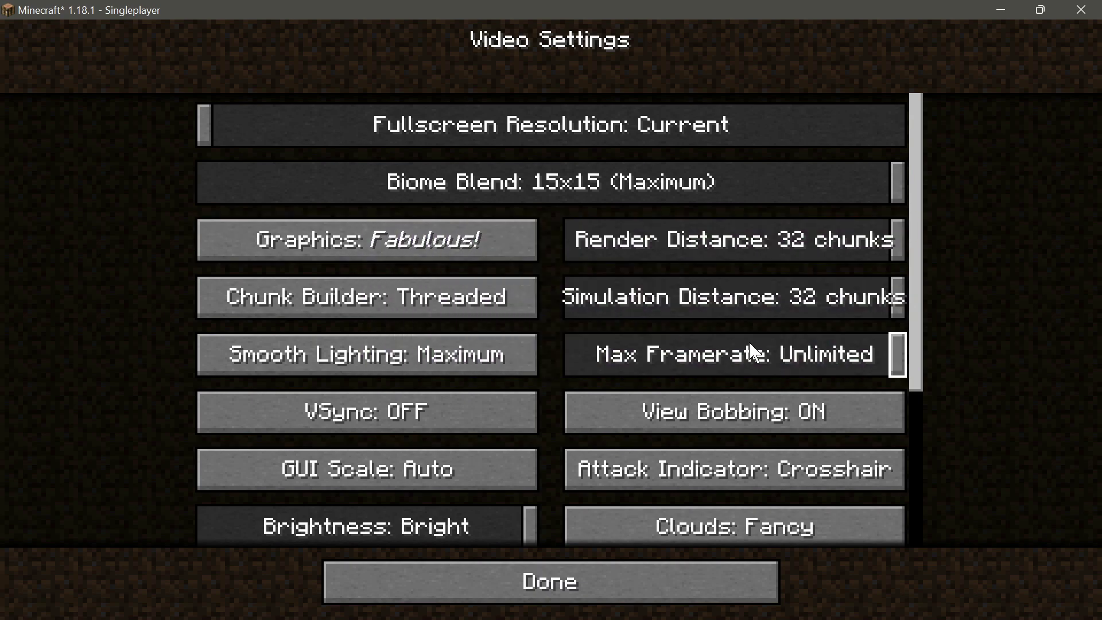
scroll(820, 352, "down", 8)
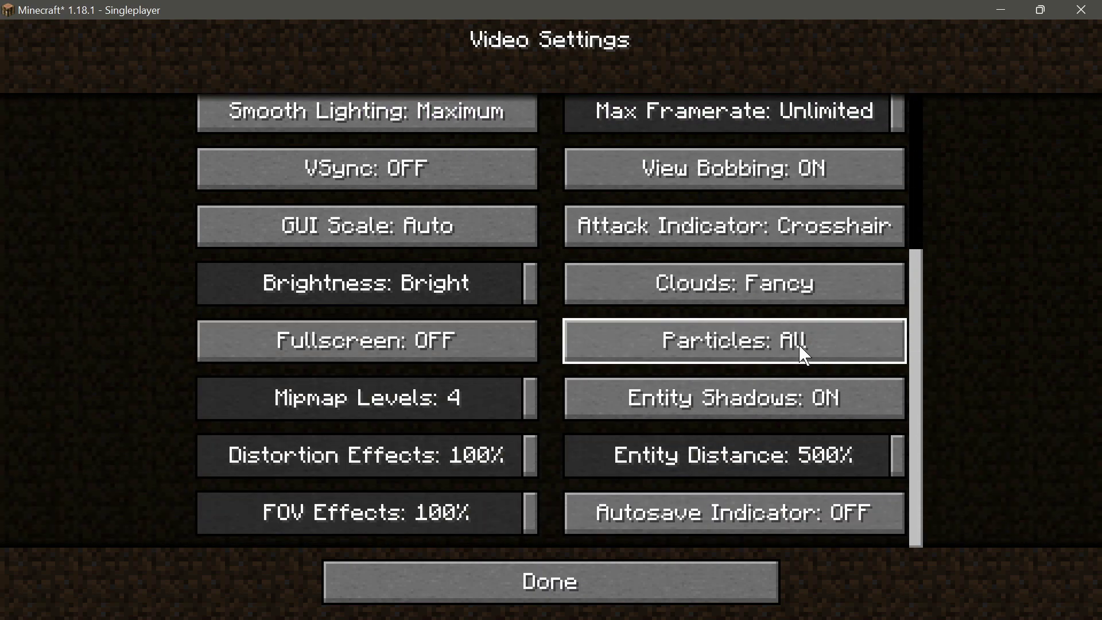
scroll(741, 353, "up", 8)
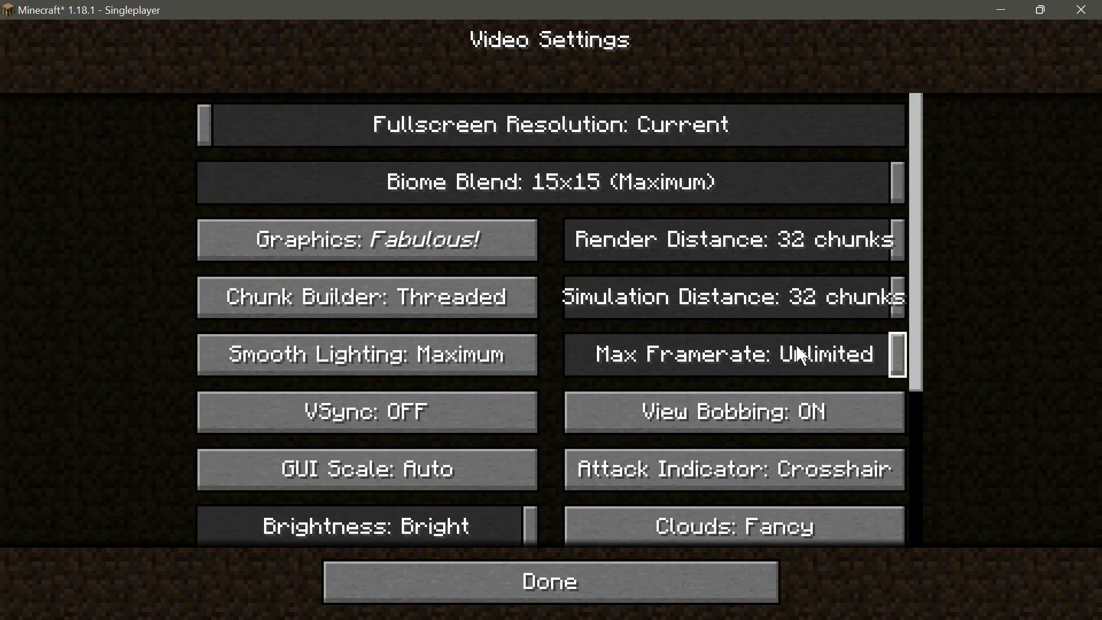
scroll(731, 352, "down", 8)
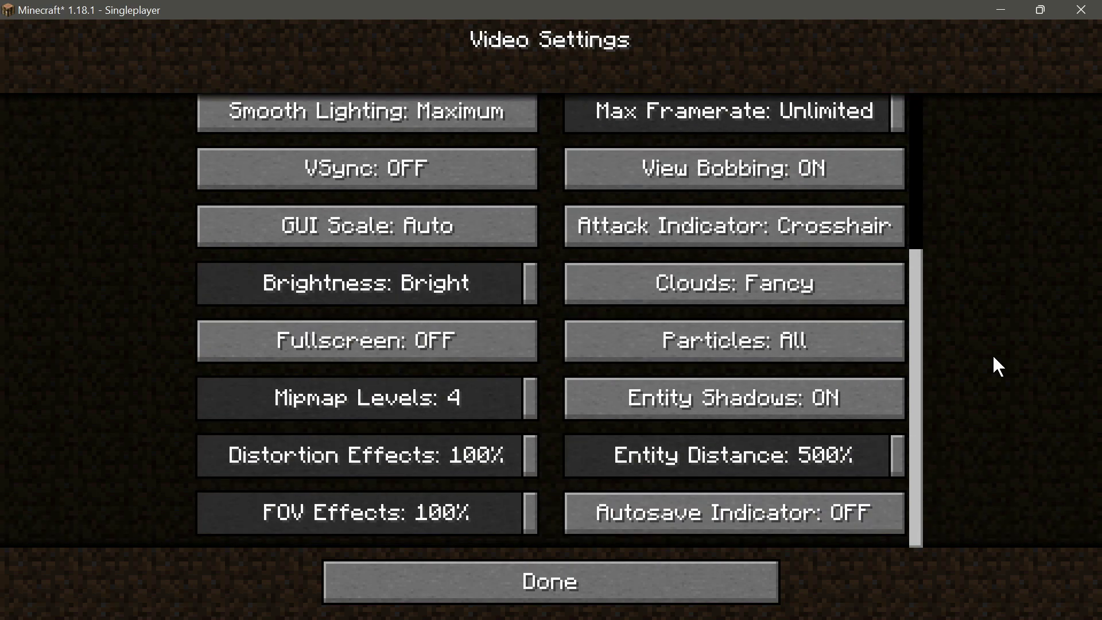
scroll(815, 415, "up", 6)
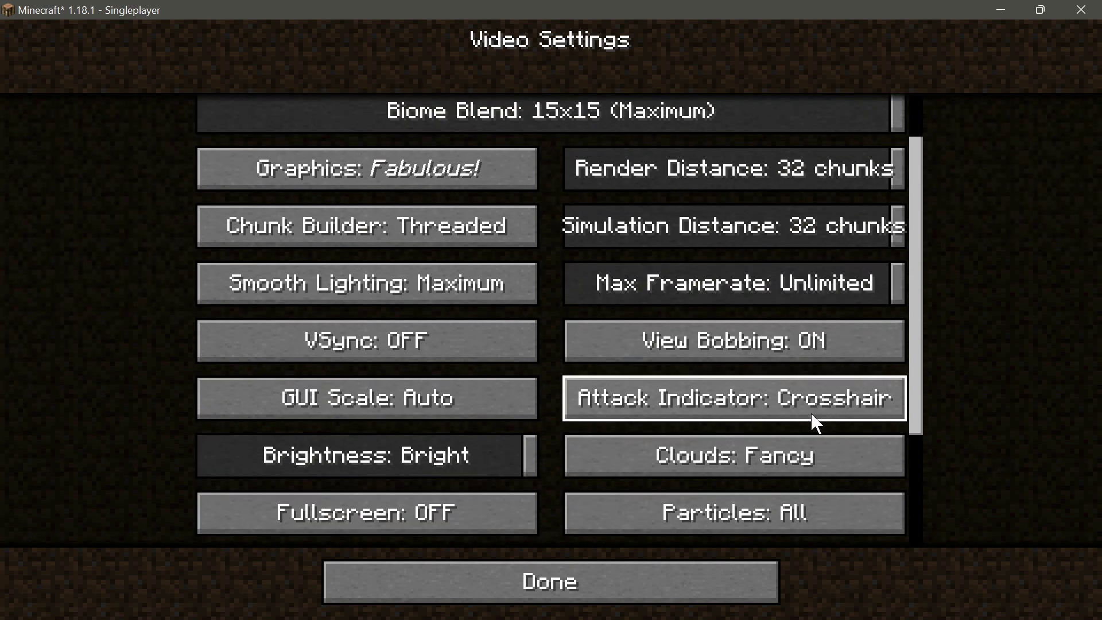
scroll(815, 422, "up", 3)
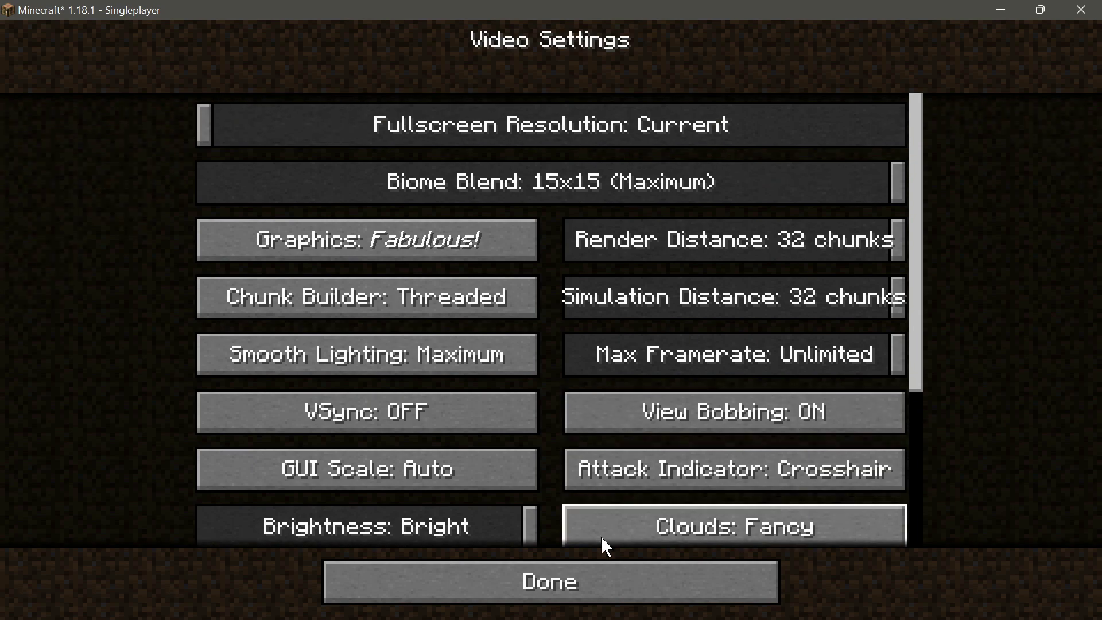
left_click(585, 574)
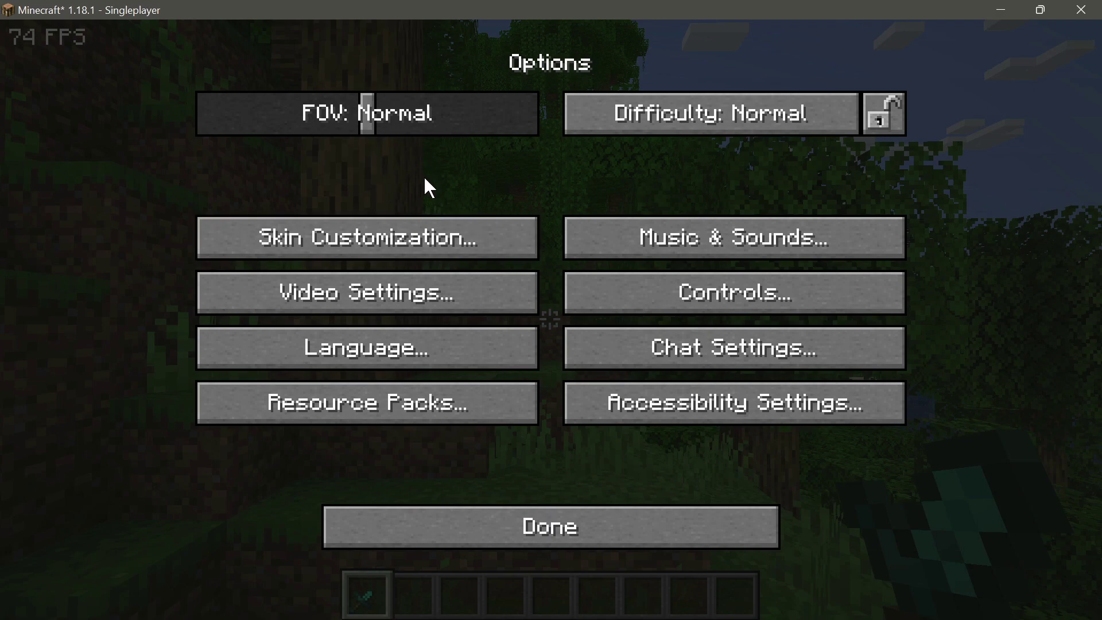
key("Escape")
key("Escape")
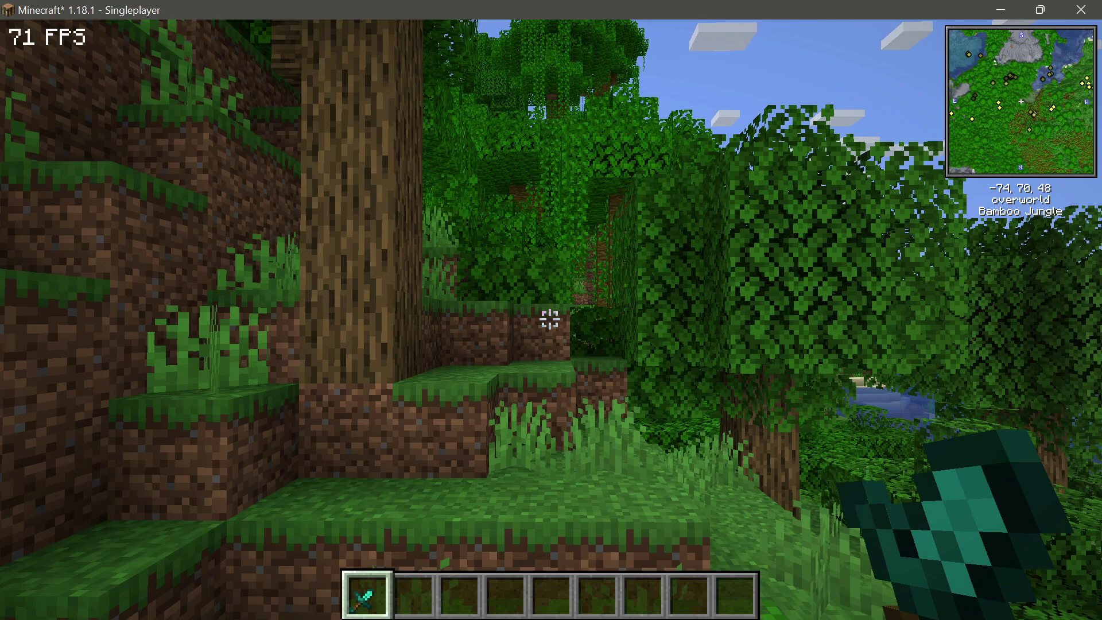
Set the field of view to 30 and return to the game
key("Escape")
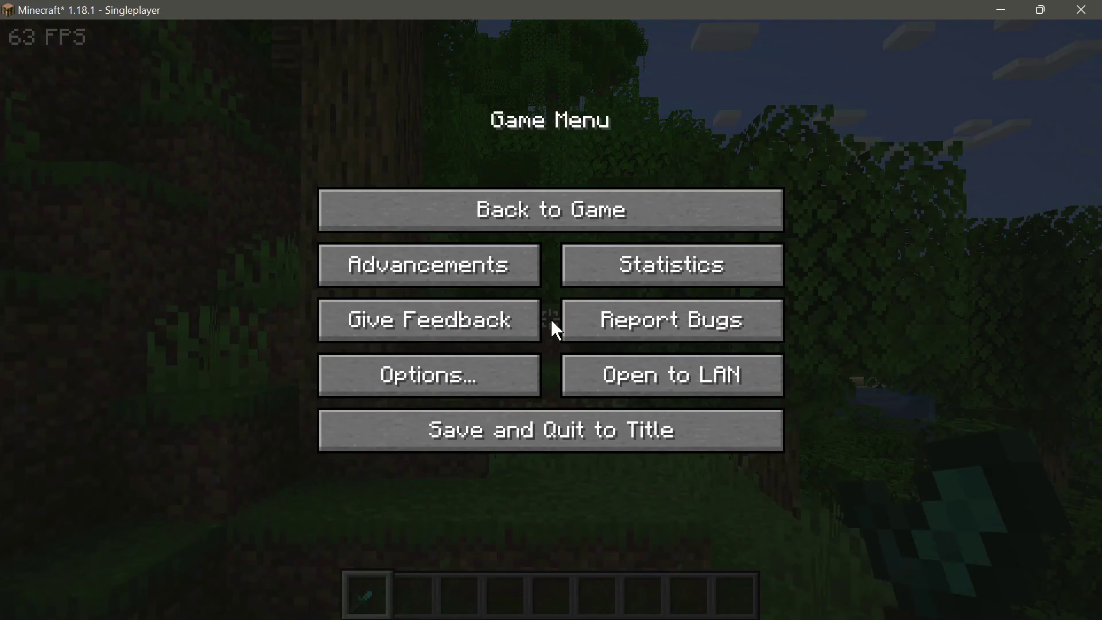
left_click(496, 362)
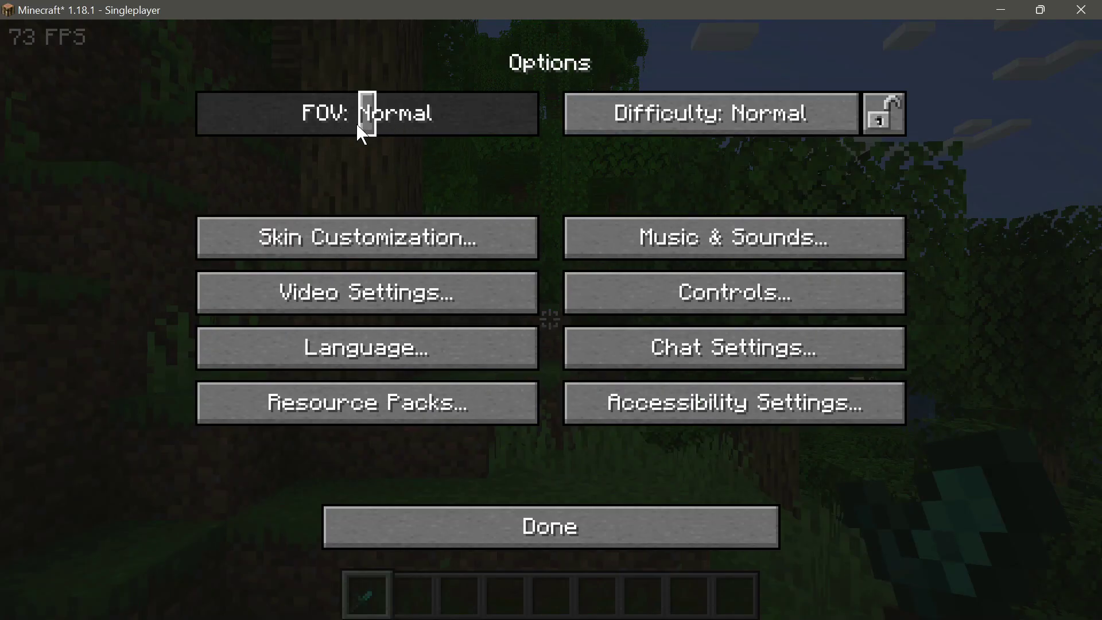
mouse_move(368, 123)
left_mouse_down()
mouse_move(357, 123)
mouse_move(369, 130)
left_mouse_up()
left_click_drag(369, 132, 180, 130)
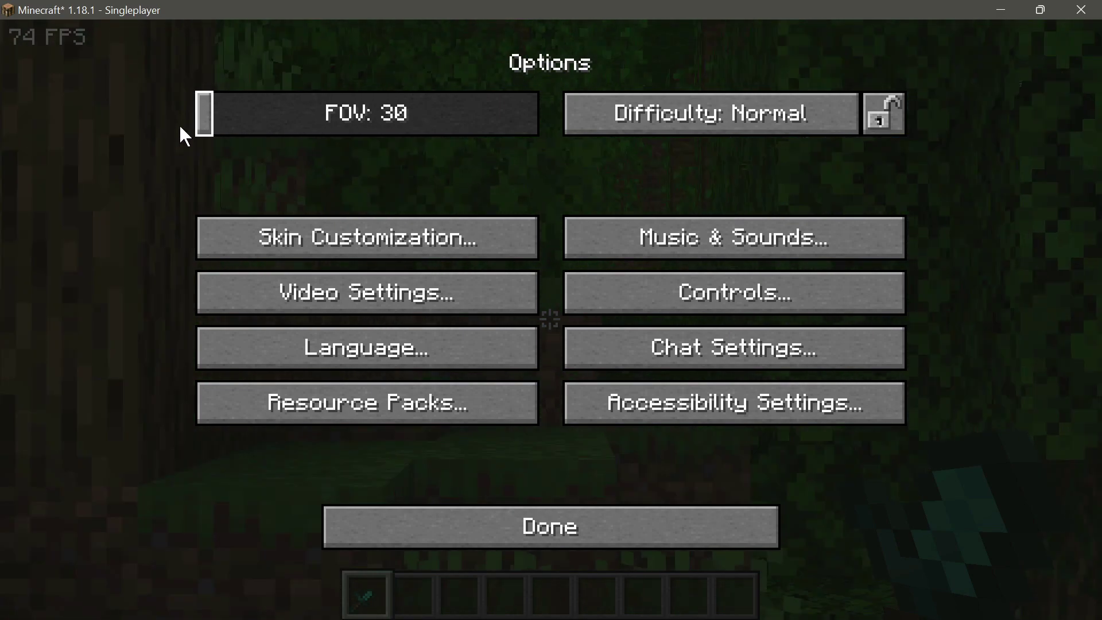
left_click(558, 545)
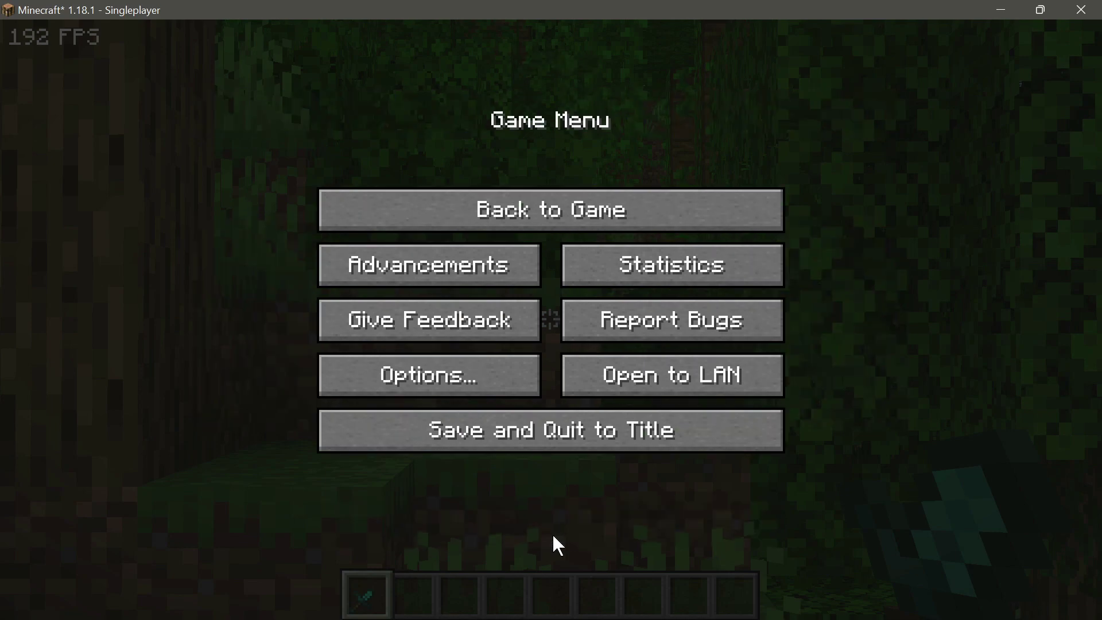
left_click(467, 381)
left_click(612, 541)
key("Escape")
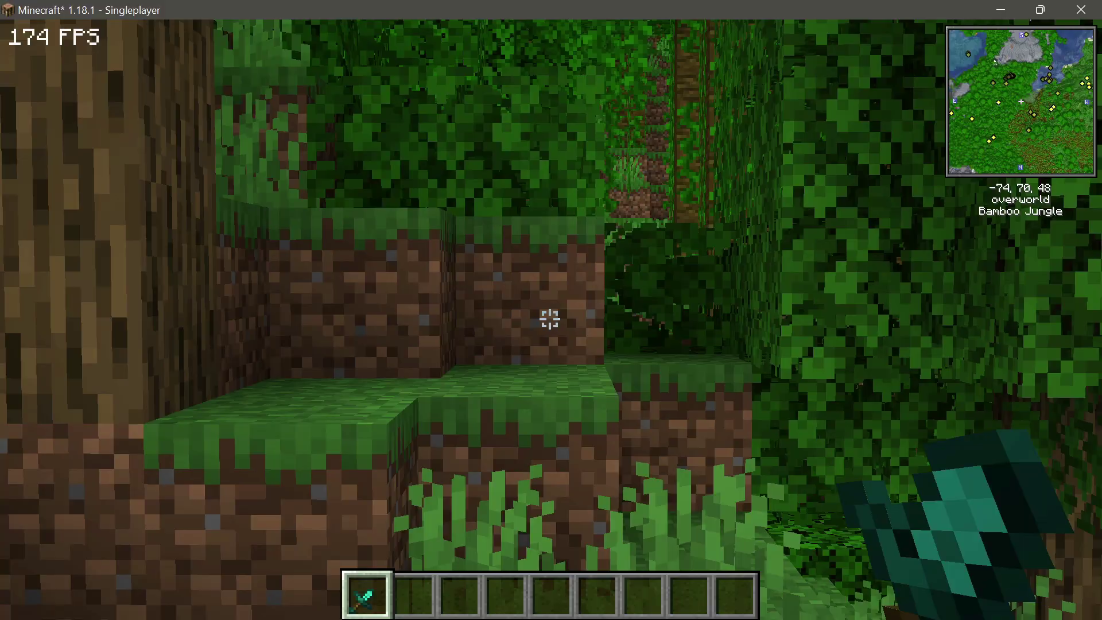
Raise the field of view to its maximum, Quake Pro, and return to the game
key("Escape")
left_click(531, 379)
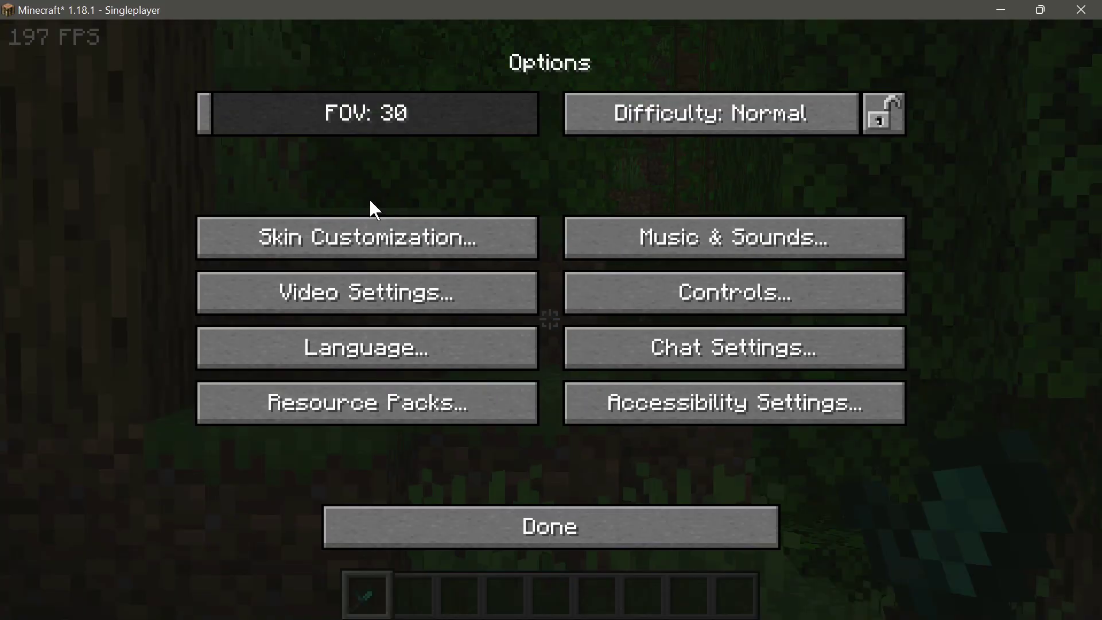
left_click_drag(211, 126, 549, 140)
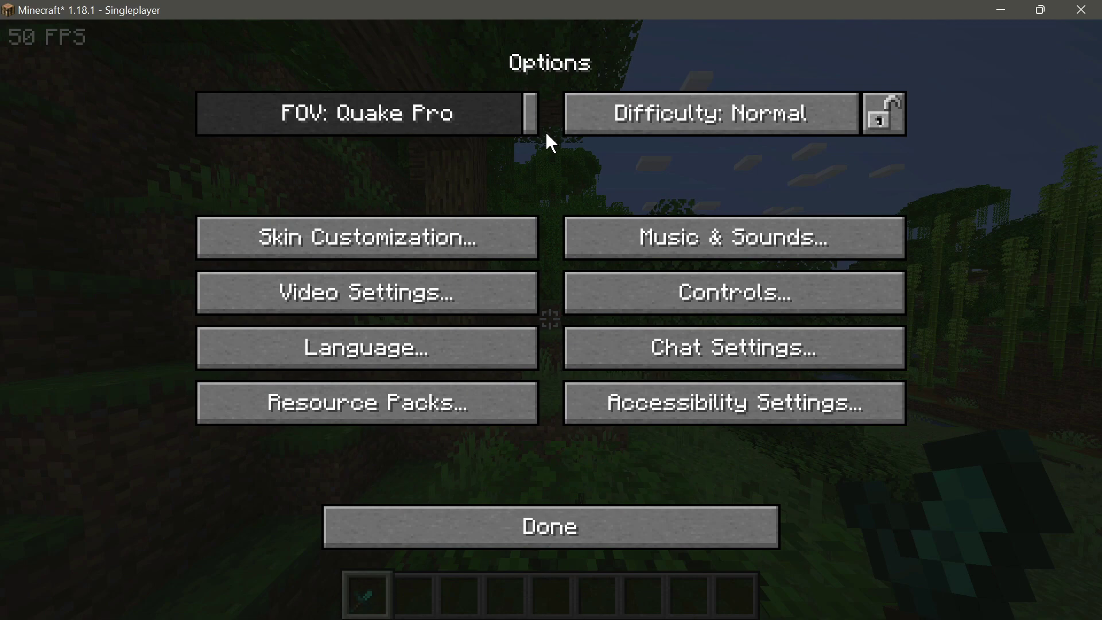
left_click(543, 526)
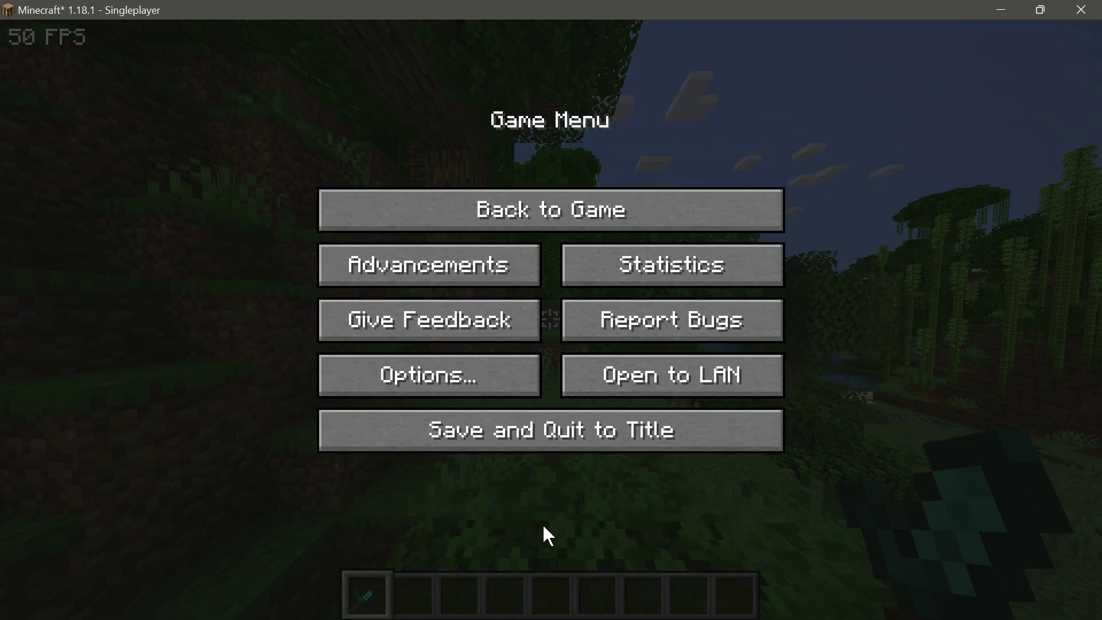
left_click(542, 210)
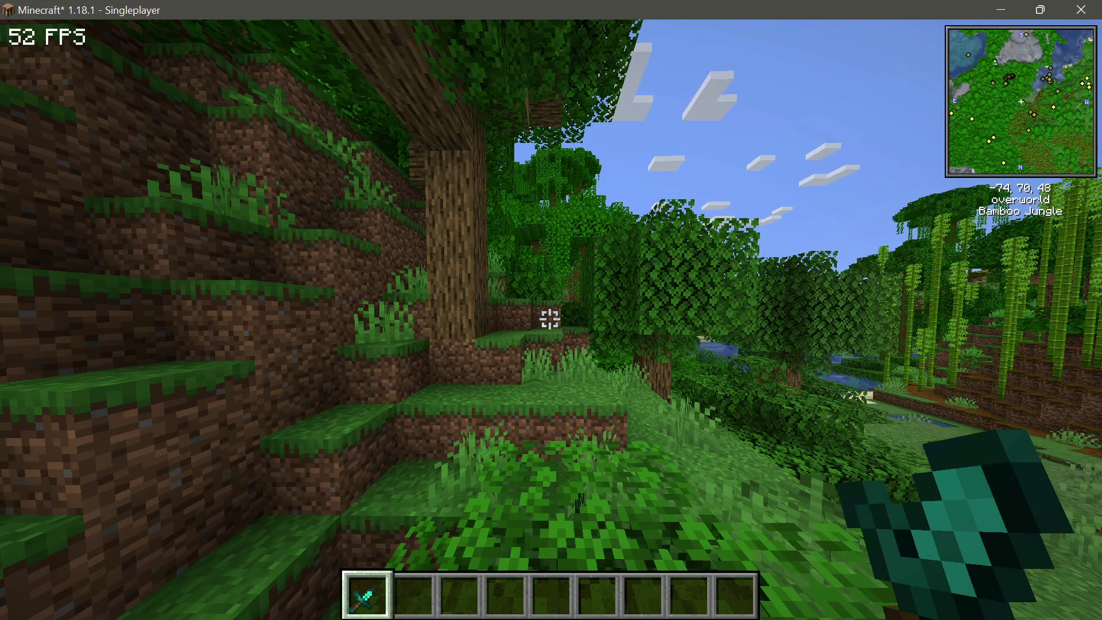
Set the field of view back to Normal and lower it to 60 and slightly below
key("Escape")
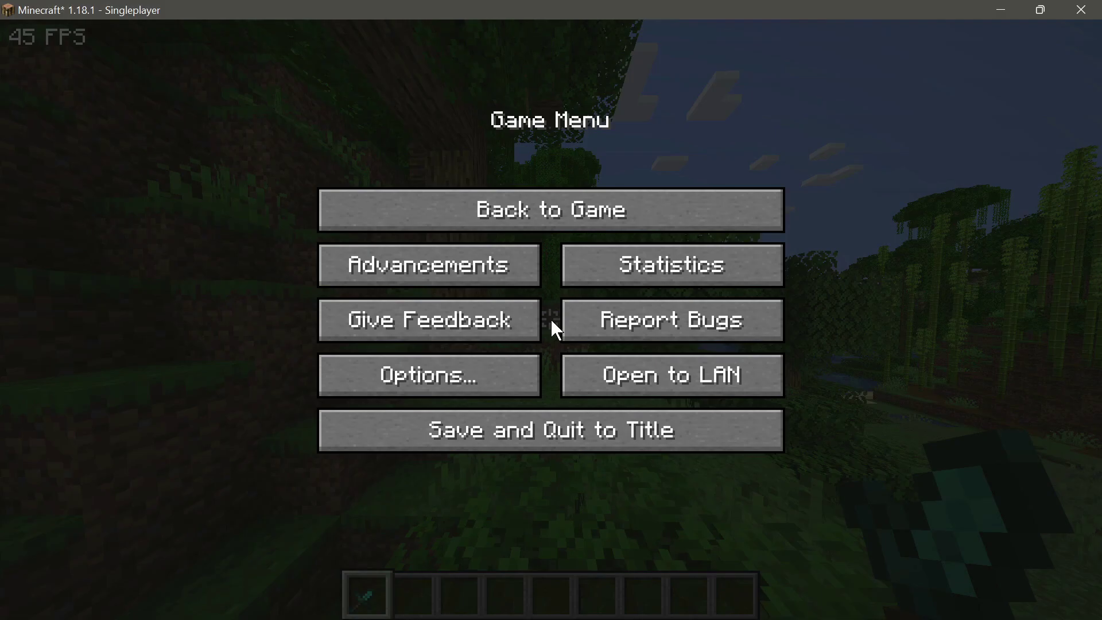
left_click(473, 379)
left_click_drag(408, 113, 370, 122)
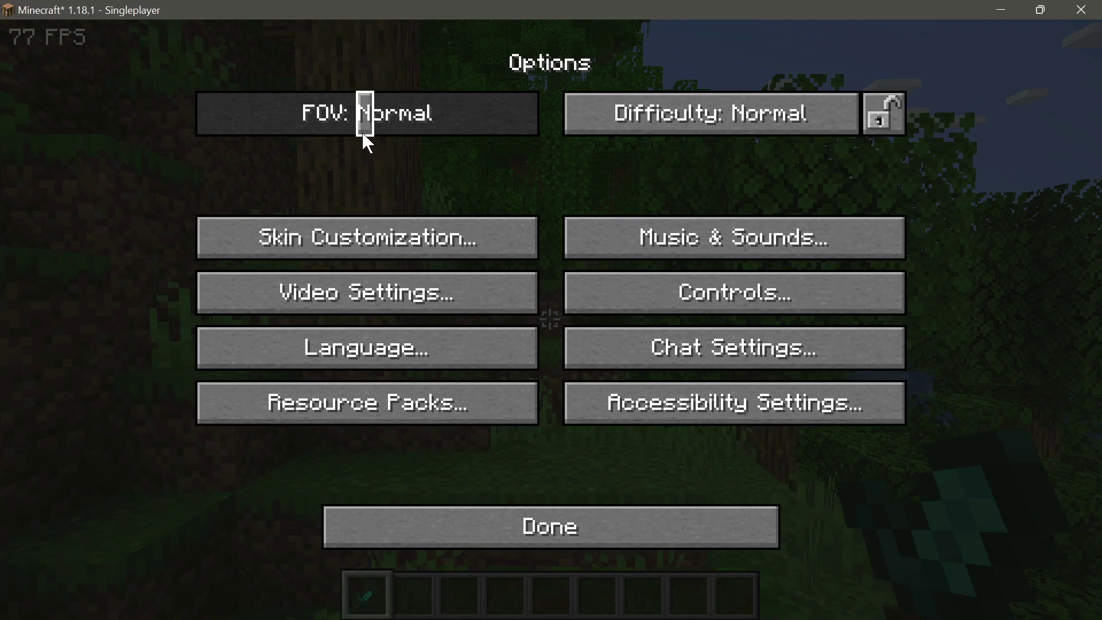
left_click_drag(362, 124, 333, 132)
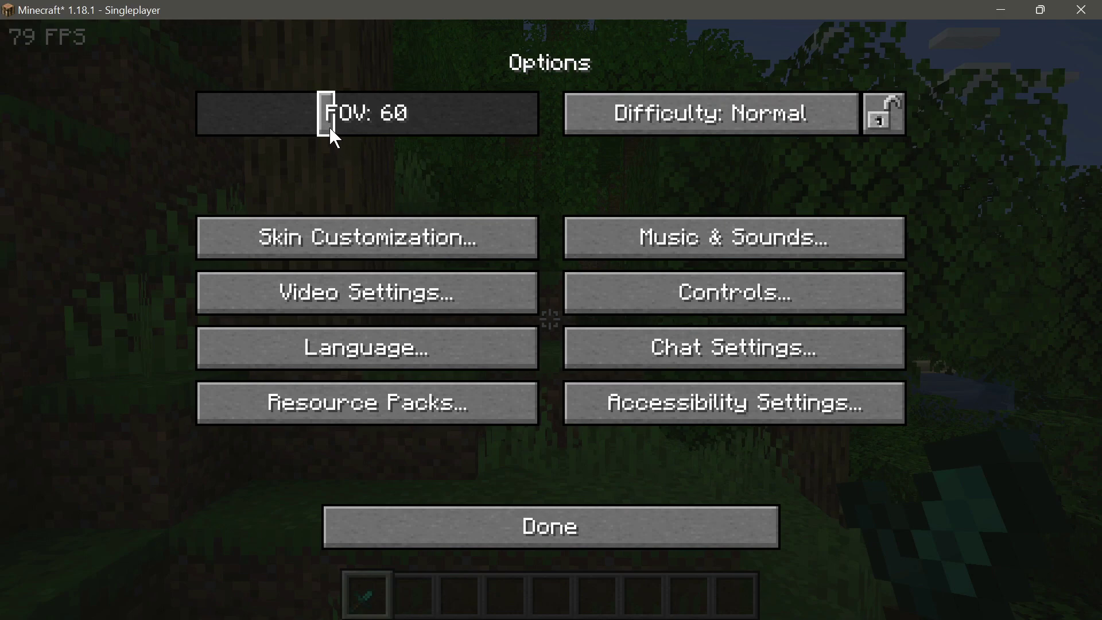
left_click(329, 128)
left_click_drag(330, 130, 314, 131)
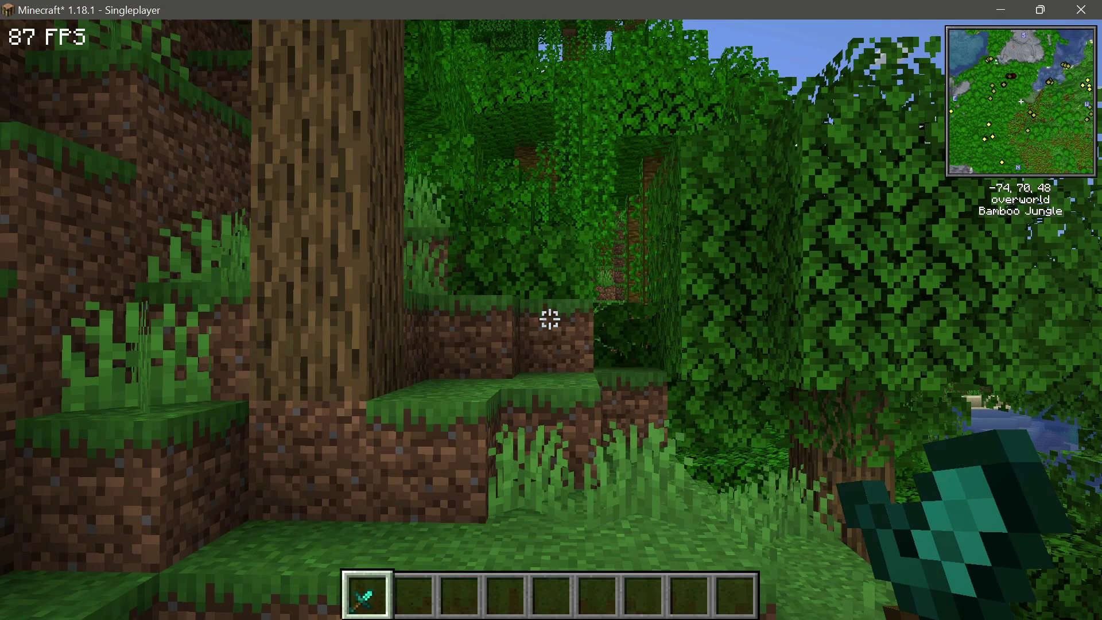
Try a field of view of 58, raise it to 85 and return to the game
key("Escape")
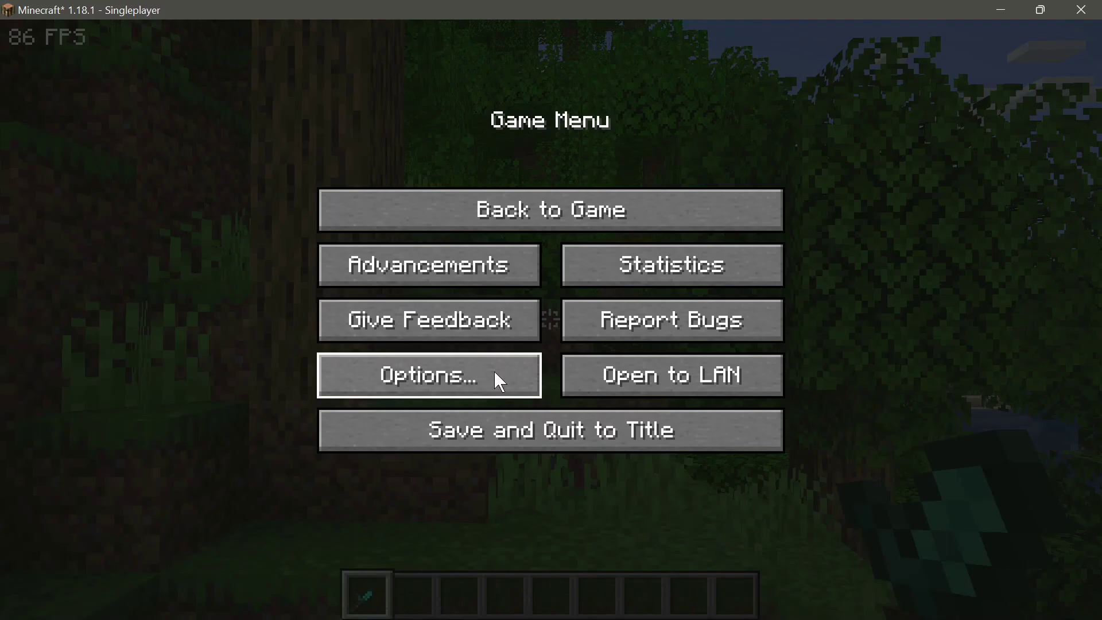
left_click(494, 374)
left_click(343, 124)
left_click_drag(343, 125, 318, 127)
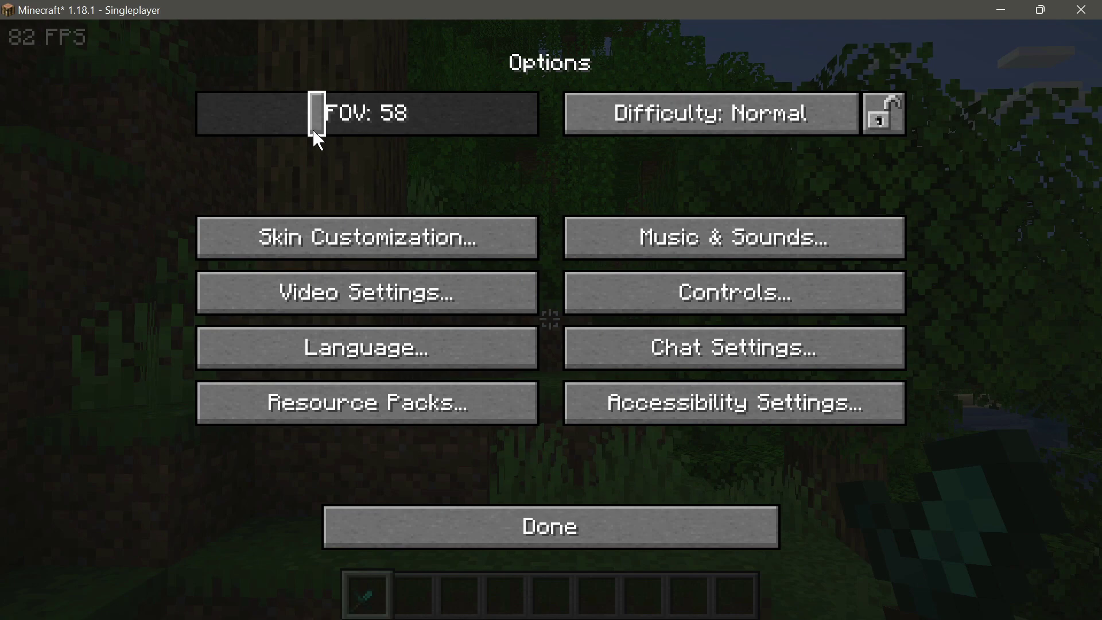
left_click_drag(314, 130, 427, 134)
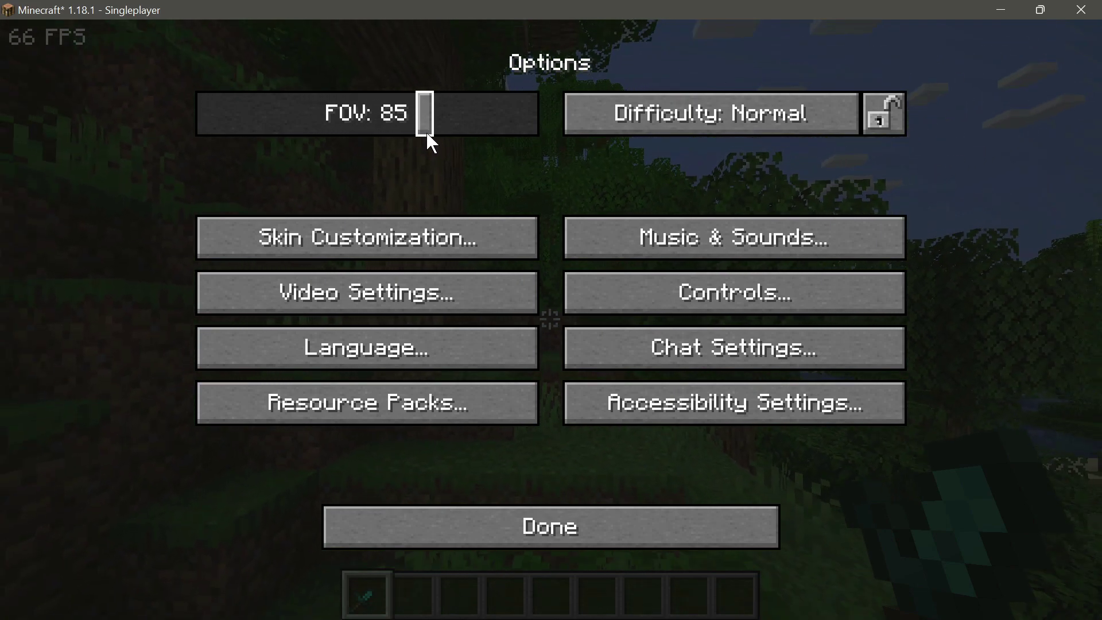
left_click(601, 525)
key("Escape")
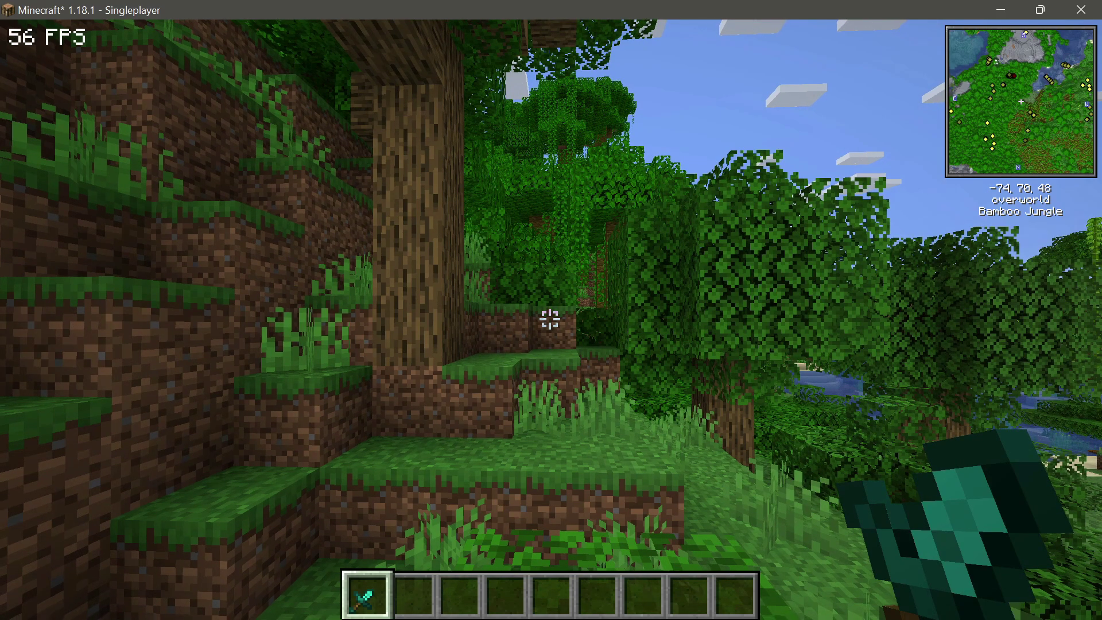
Lower the field of view to 57 and resume playing
key("Escape")
left_click(500, 381)
left_click_drag(428, 133, 320, 137)
left_click(567, 526)
key("Escape")
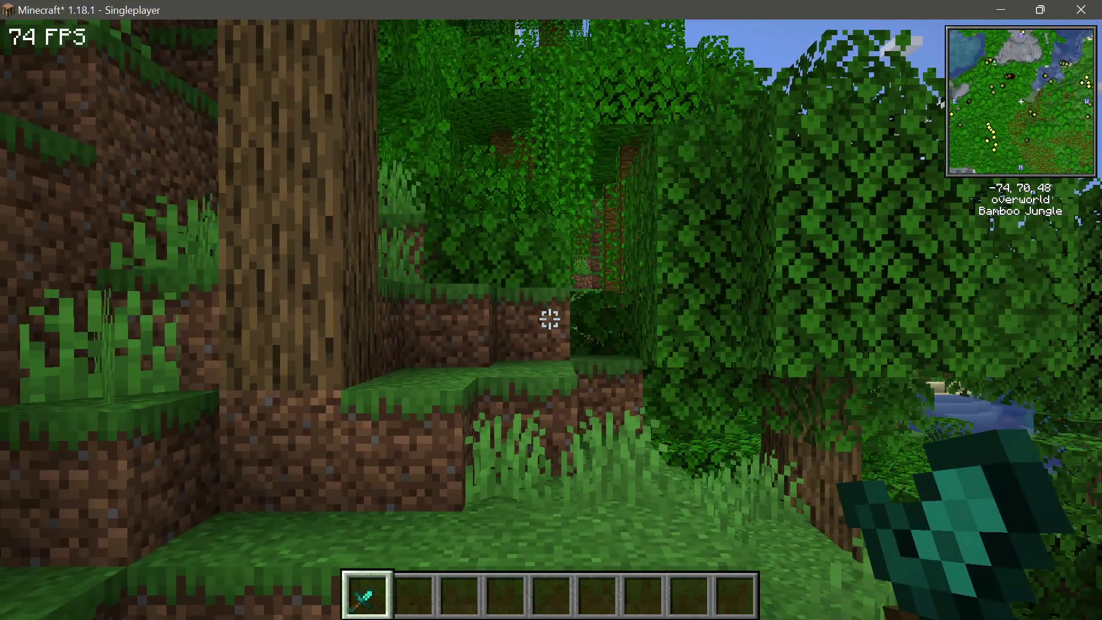
Try field of view values of 60 and 49 in the options
key("Escape")
left_click(505, 367)
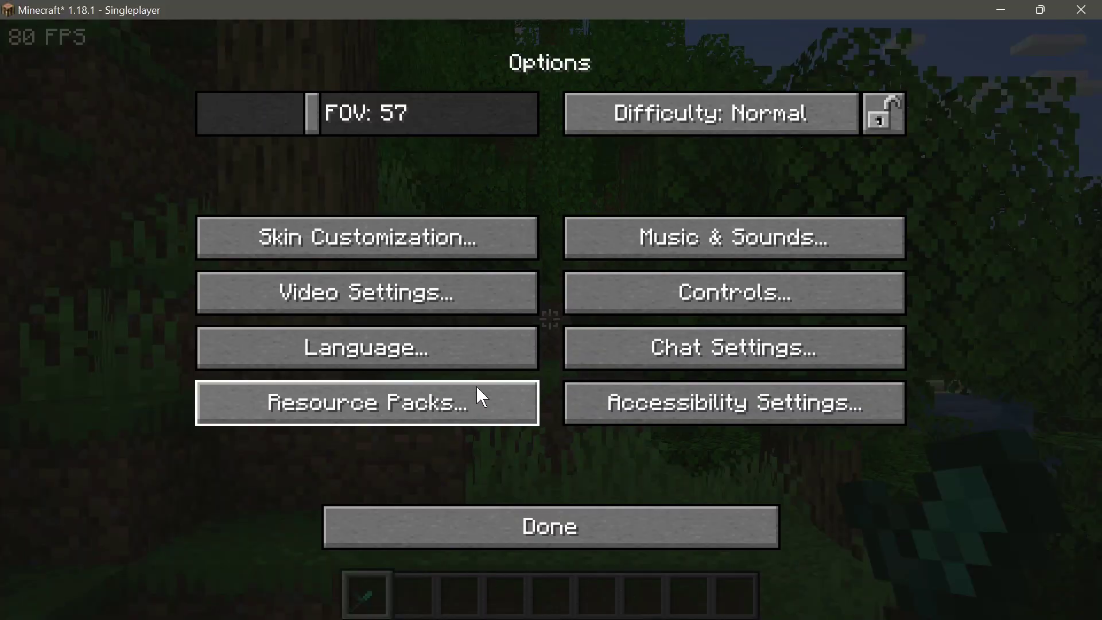
left_click(324, 126)
mouse_move(325, 131)
left_mouse_down()
mouse_move(339, 129)
mouse_move(333, 137)
left_mouse_up()
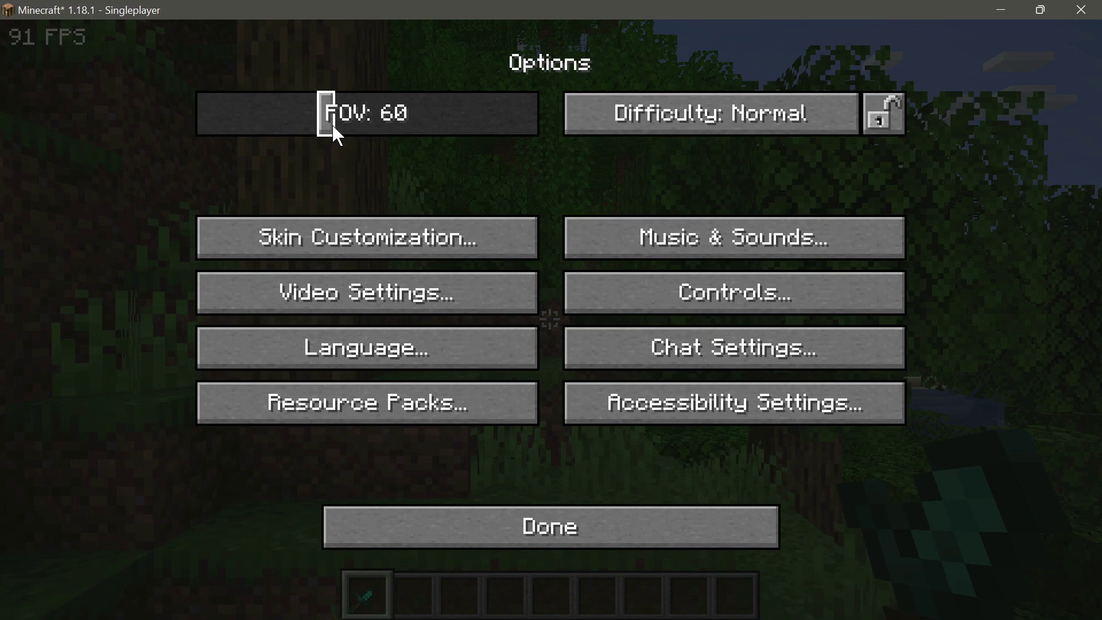
left_click_drag(333, 128, 285, 138)
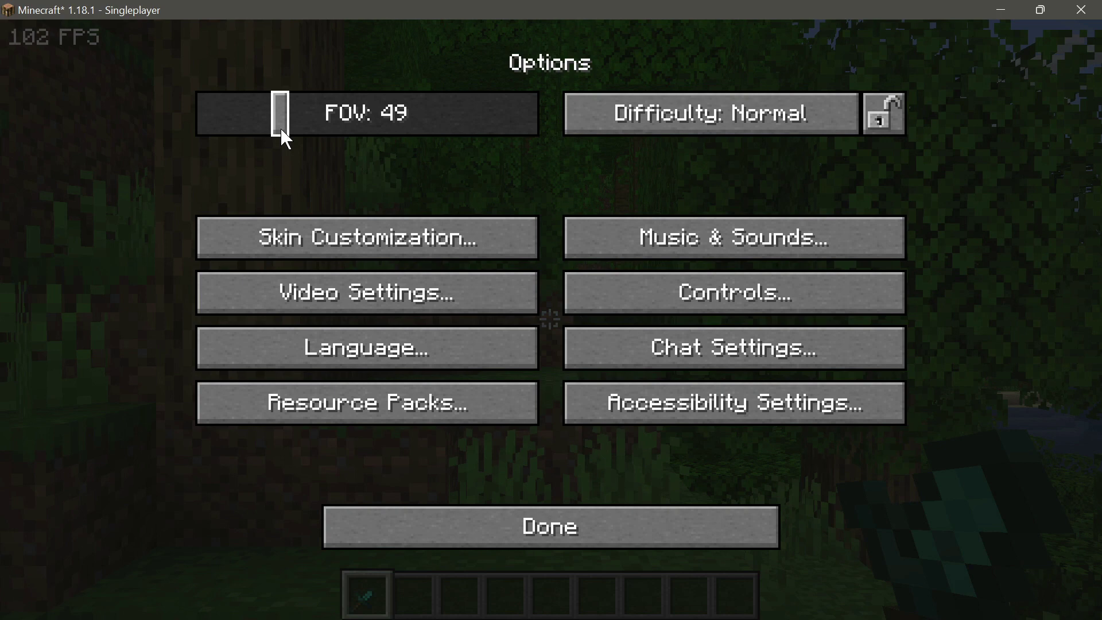
left_click(524, 514)
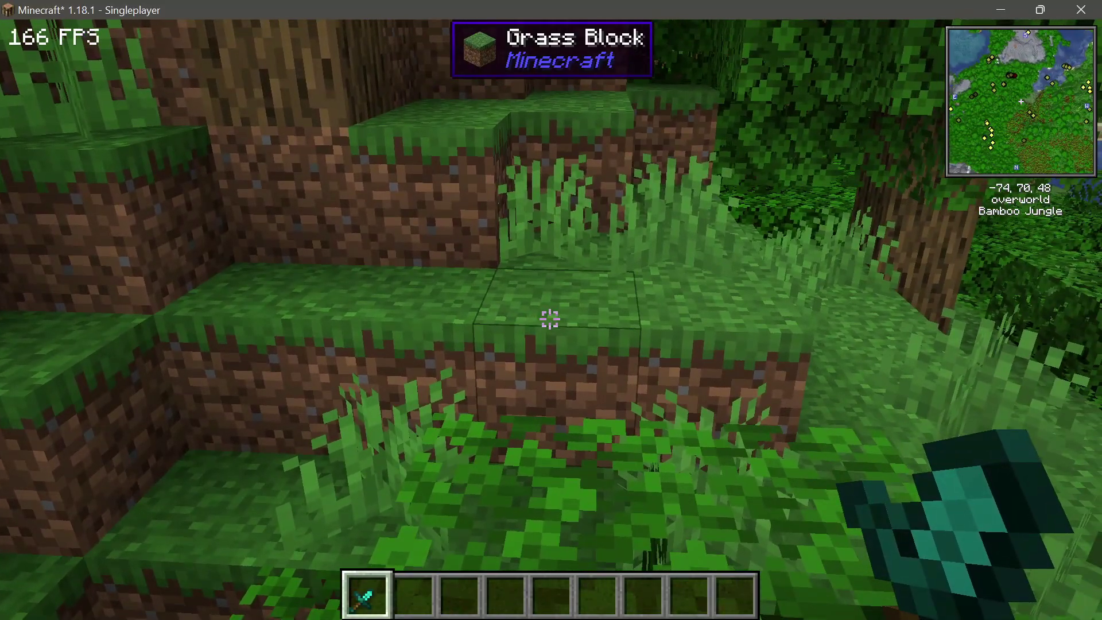
Set the field of view to 57 and return to the game world
key("Escape")
left_click(497, 375)
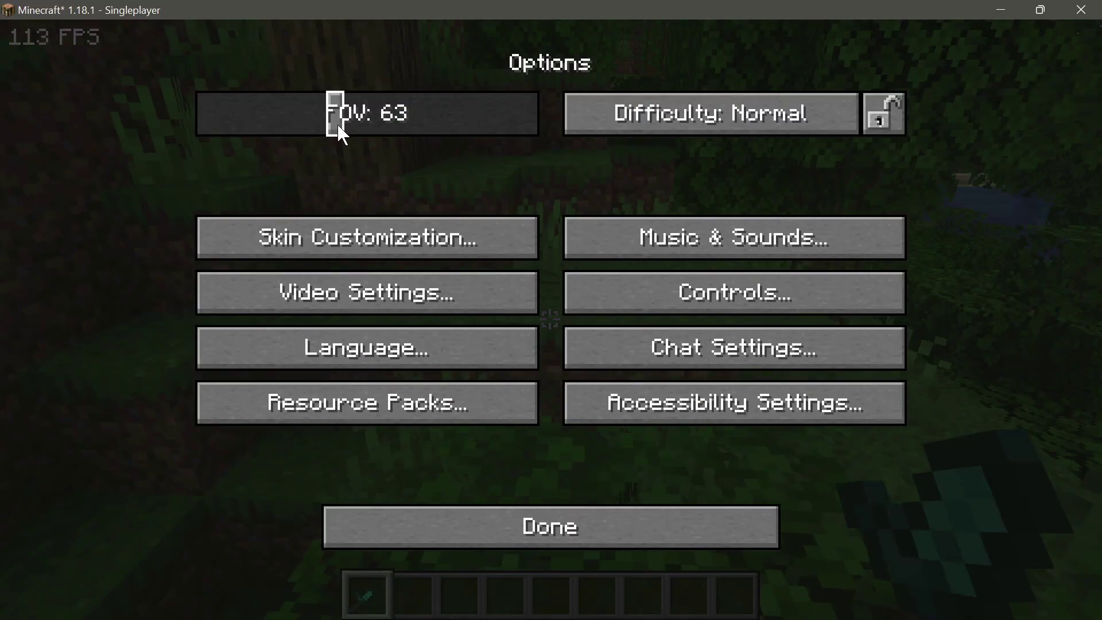
left_click_drag(337, 111, 315, 128)
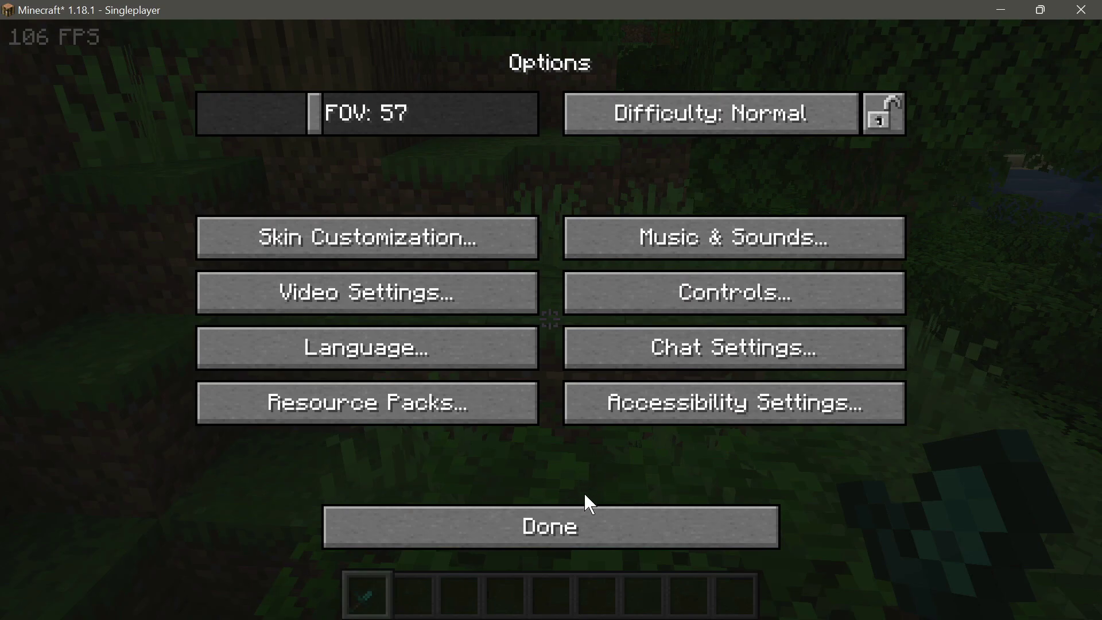
left_click(584, 519)
key("Escape")
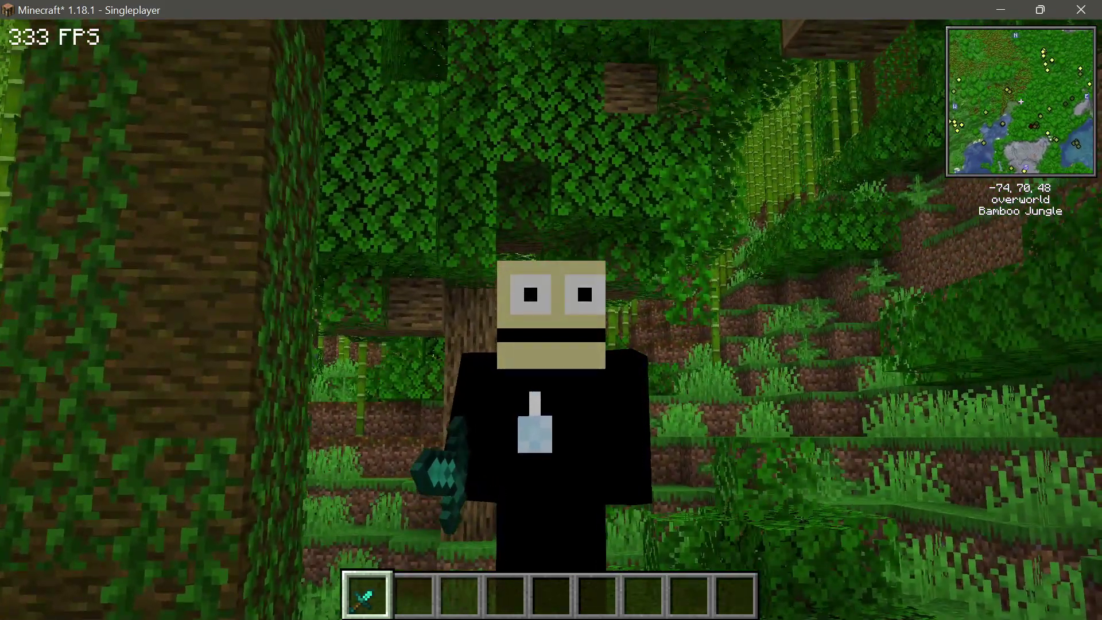
left_click(551, 310)
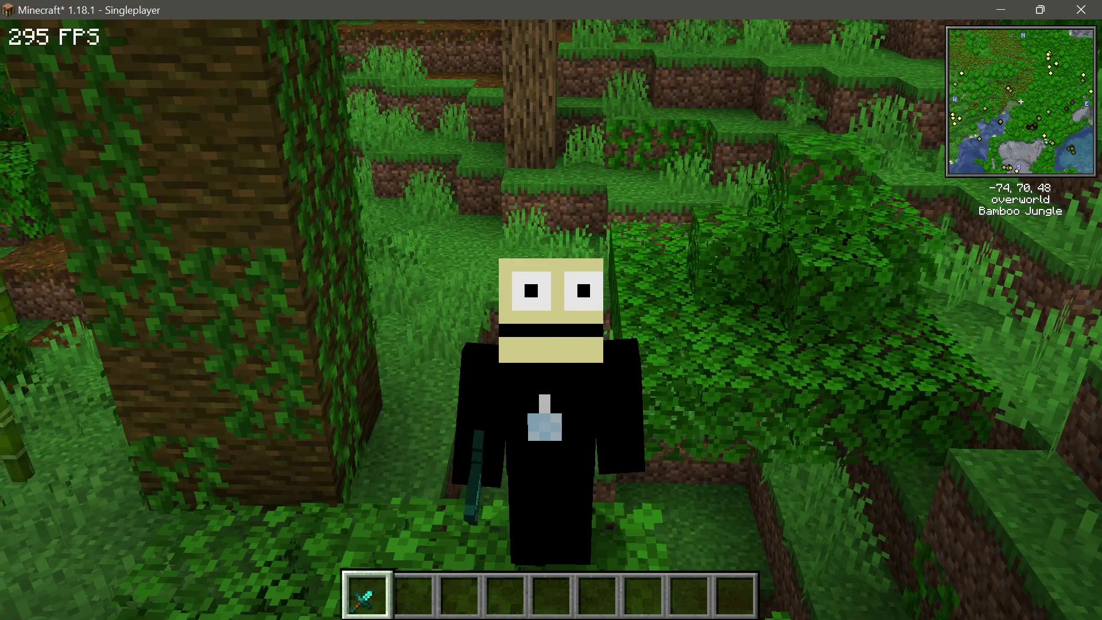